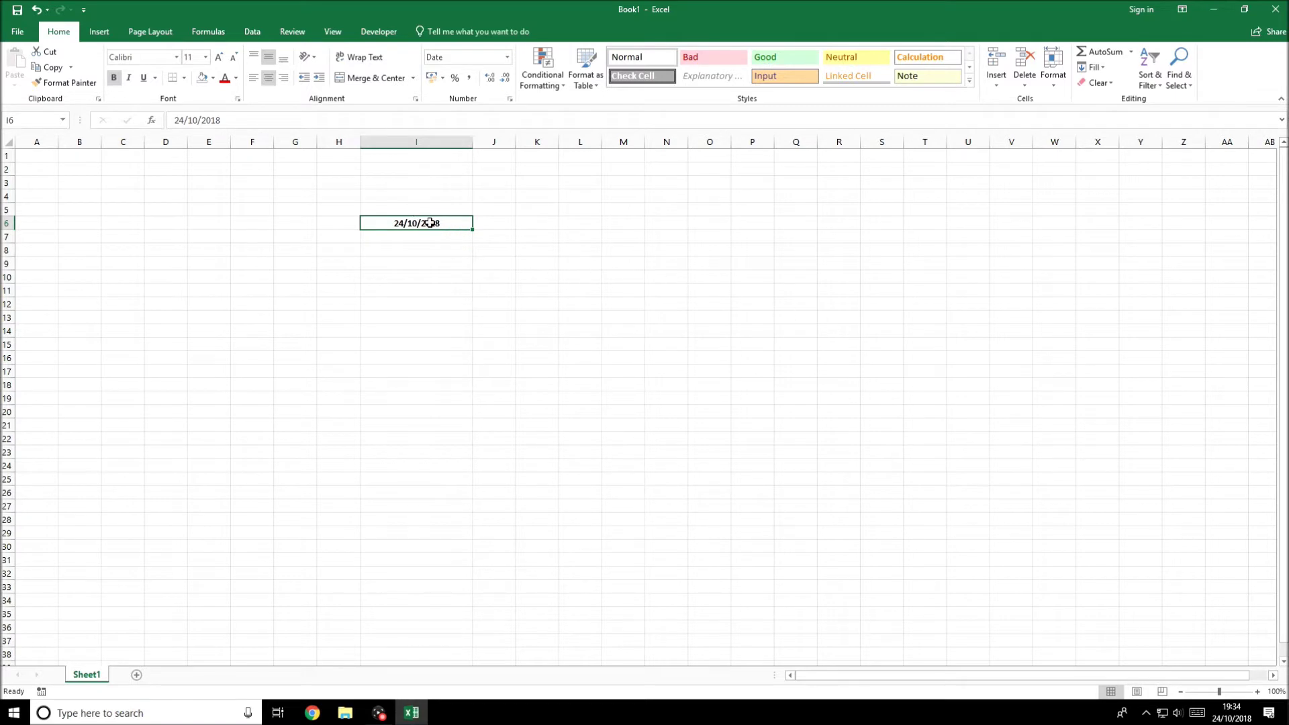
Step: Preview I6 as a Long Date, then restore the Short Date 24/10/2018
{"action": "left_click", "coordinate": [508, 57]}
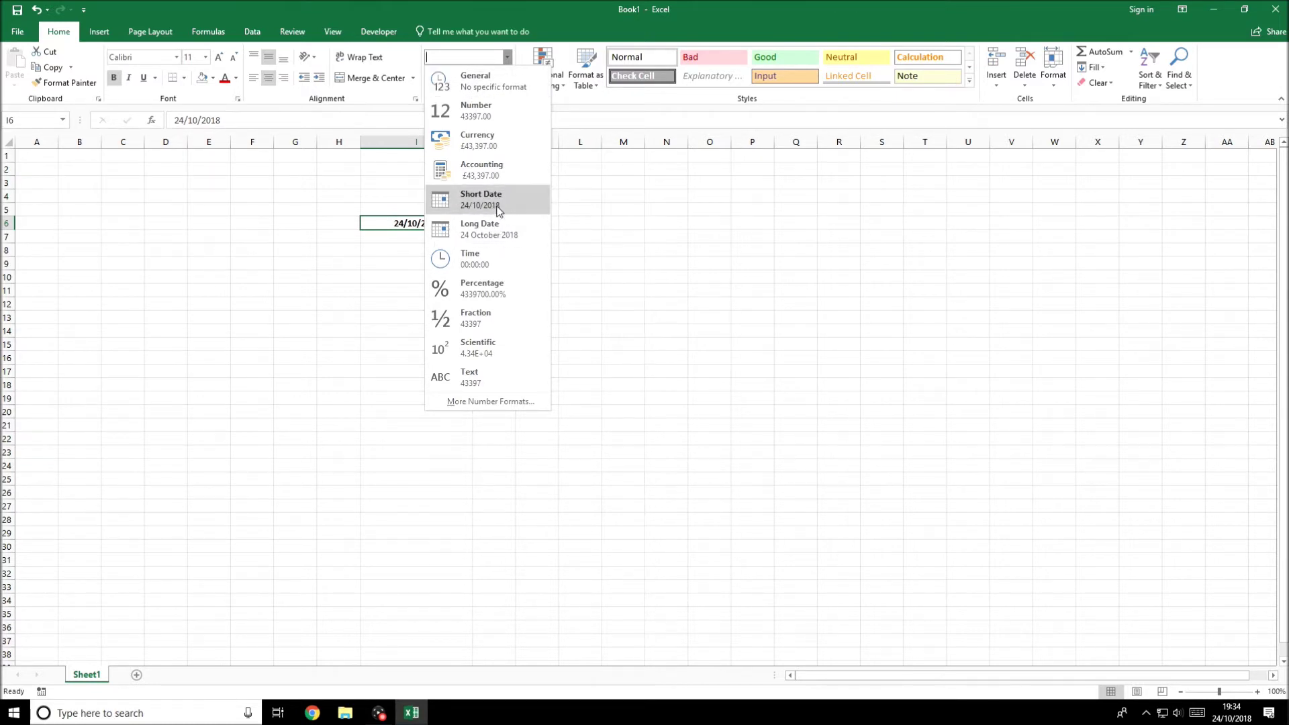
{"action": "left_click", "coordinate": [497, 205]}
{"action": "left_click", "coordinate": [506, 57]}
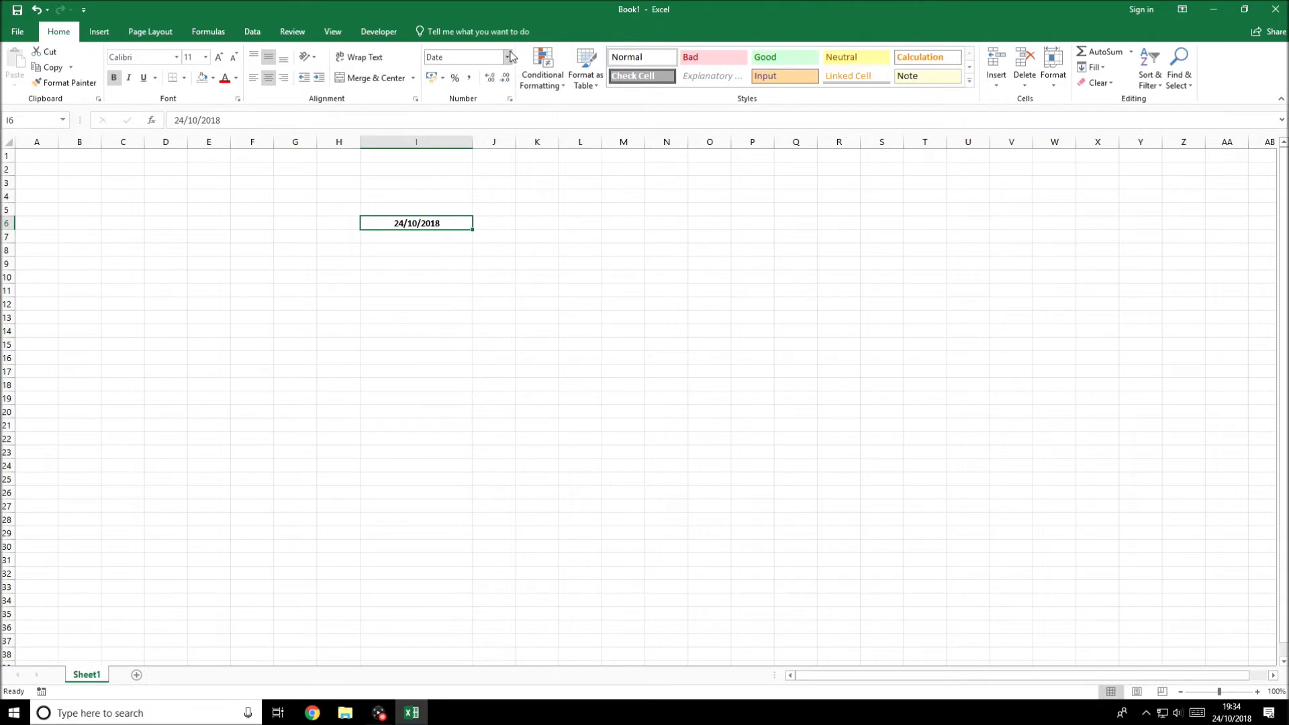
{"action": "left_click", "coordinate": [488, 229]}
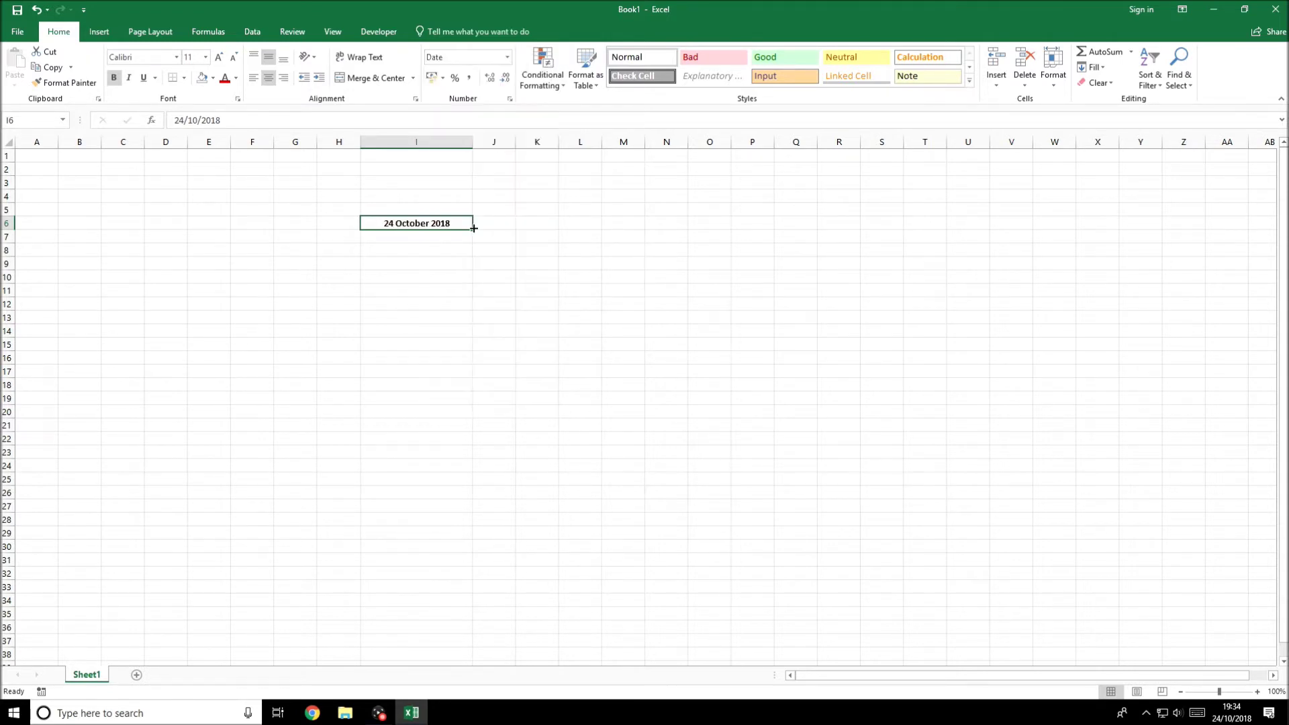
{"action": "left_click", "coordinate": [509, 58]}
{"action": "left_click", "coordinate": [494, 202]}
Step: Dismiss I6's shortcut menu, then open Format Cells (Ctrl+1) to browse its Date types
{"action": "right_click", "coordinate": [444, 223]}
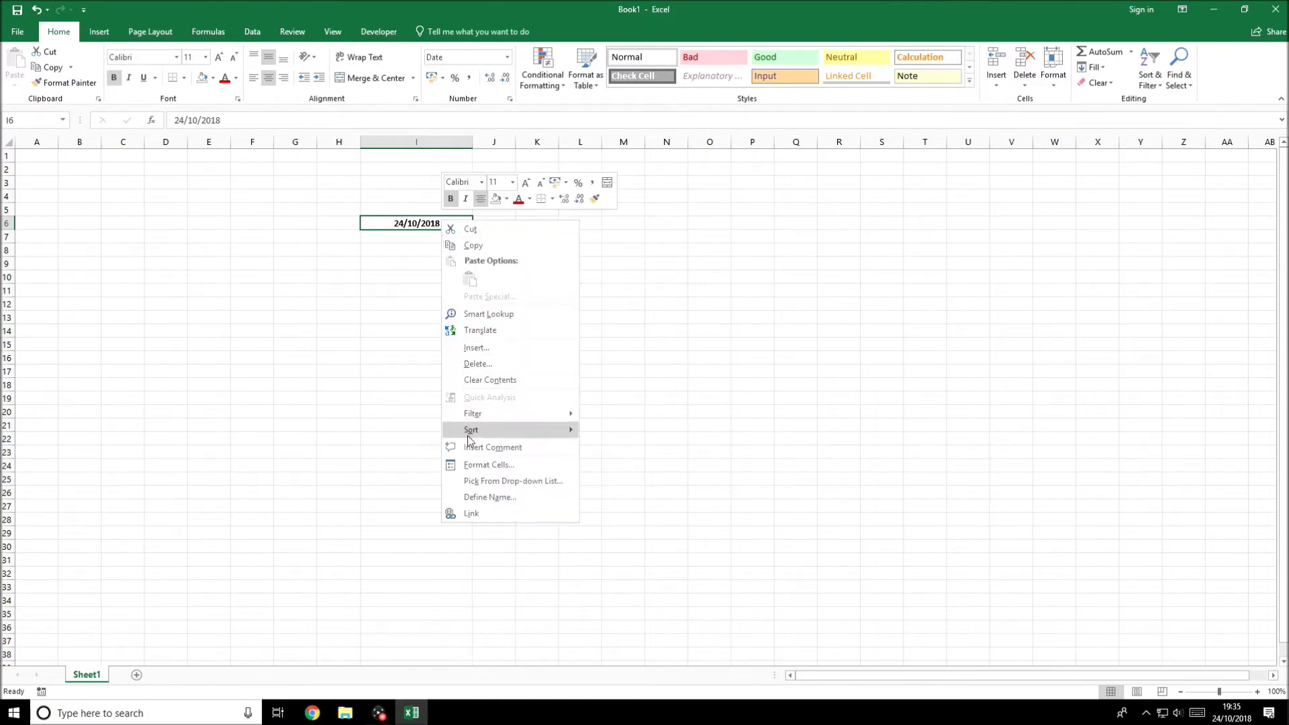
{"action": "left_click", "coordinate": [395, 260]}
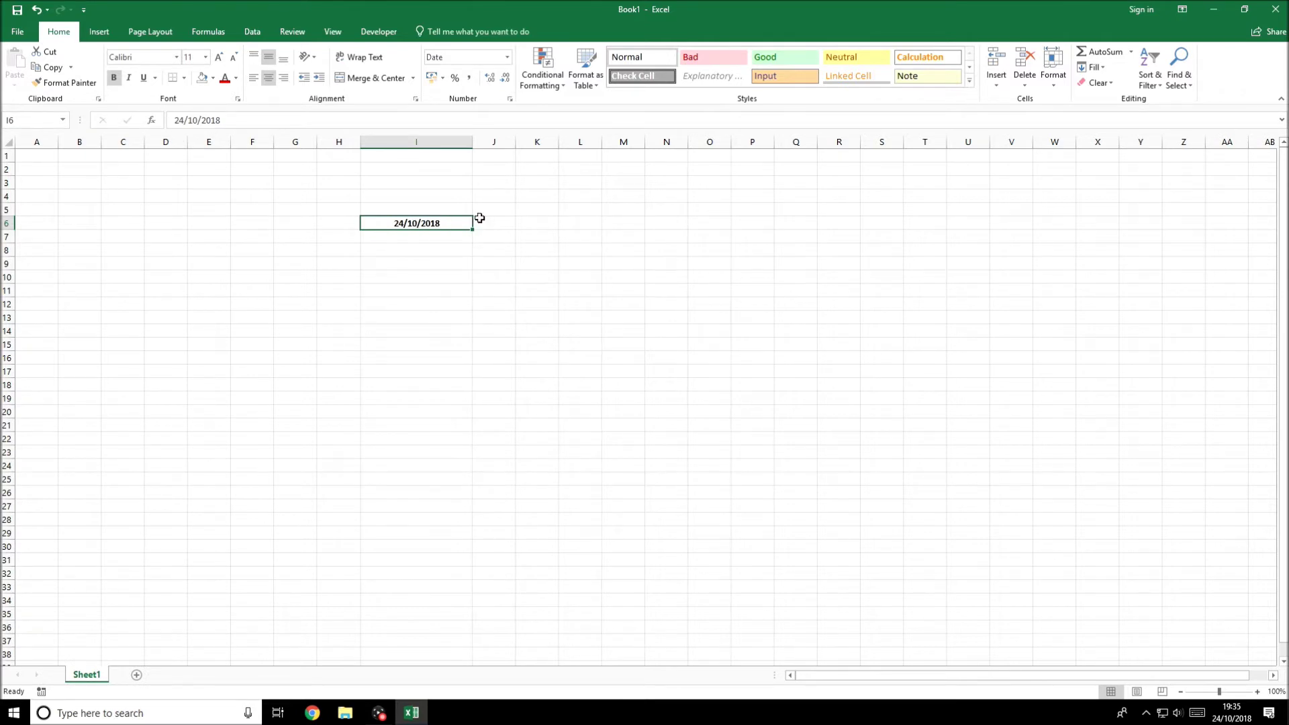
{"action": "key", "text": "ctrl+1"}
{"action": "left_click_drag", "start_coordinate": [726, 122], "coordinate": [742, 180]}
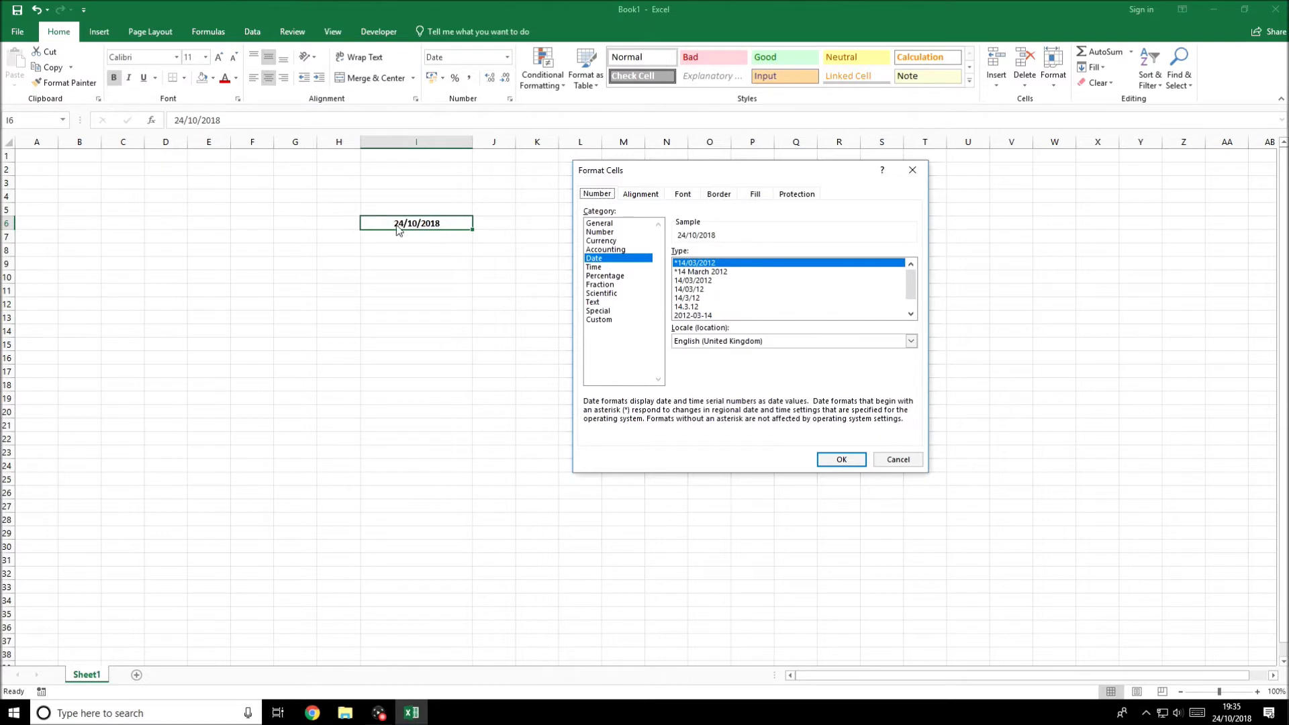
{"action": "mouse_move", "coordinate": [715, 179]}
{"action": "left_mouse_down"}
{"action": "mouse_move", "coordinate": [630, 143]}
{"action": "mouse_move", "coordinate": [693, 88]}
{"action": "left_mouse_up"}
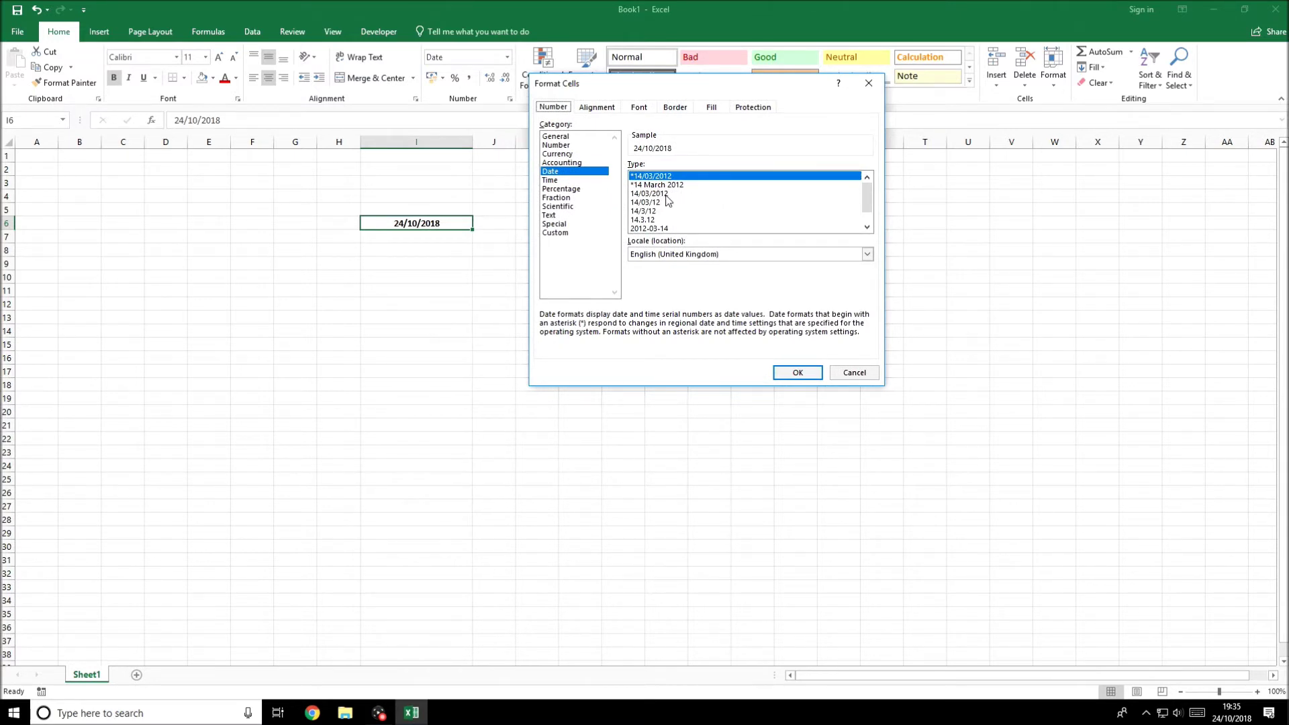
{"action": "mouse_move", "coordinate": [737, 92]}
{"action": "left_mouse_down"}
{"action": "mouse_move", "coordinate": [820, 120]}
{"action": "mouse_move", "coordinate": [822, 141]}
{"action": "left_mouse_up"}
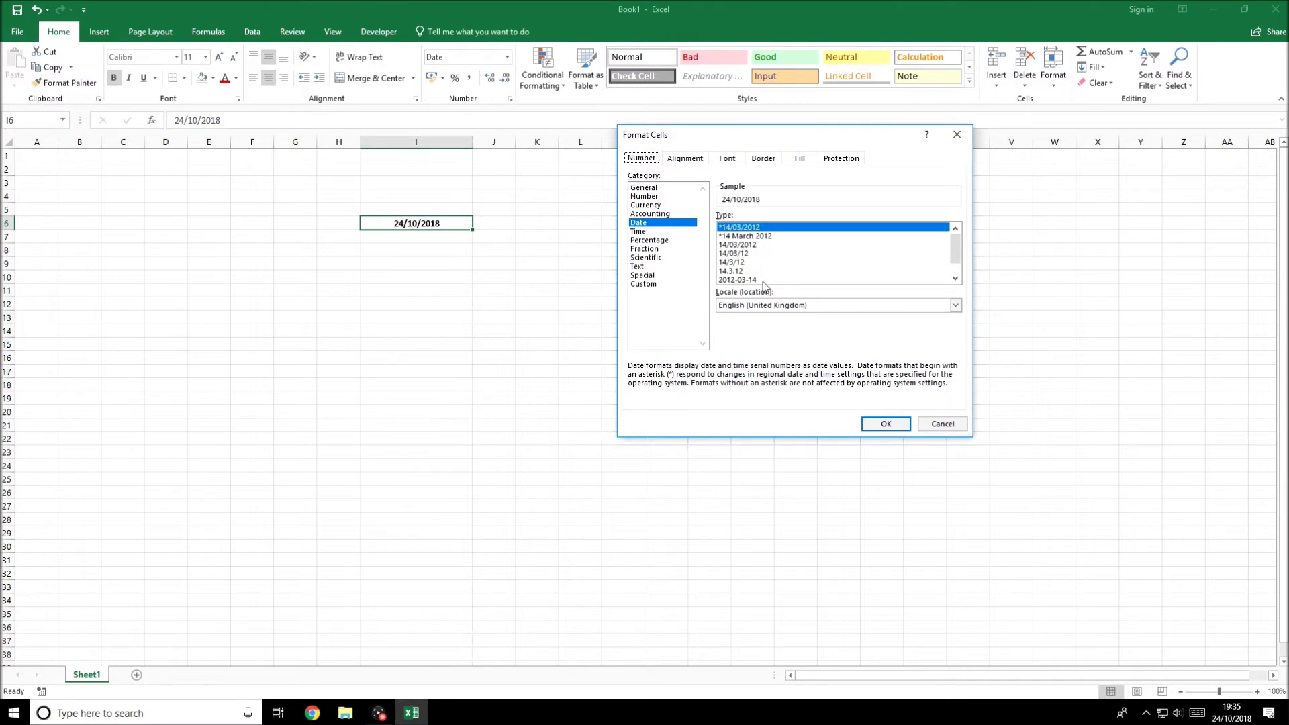
{"action": "scroll", "coordinate": [766, 251], "scroll_direction": "down", "scroll_amount": 2}
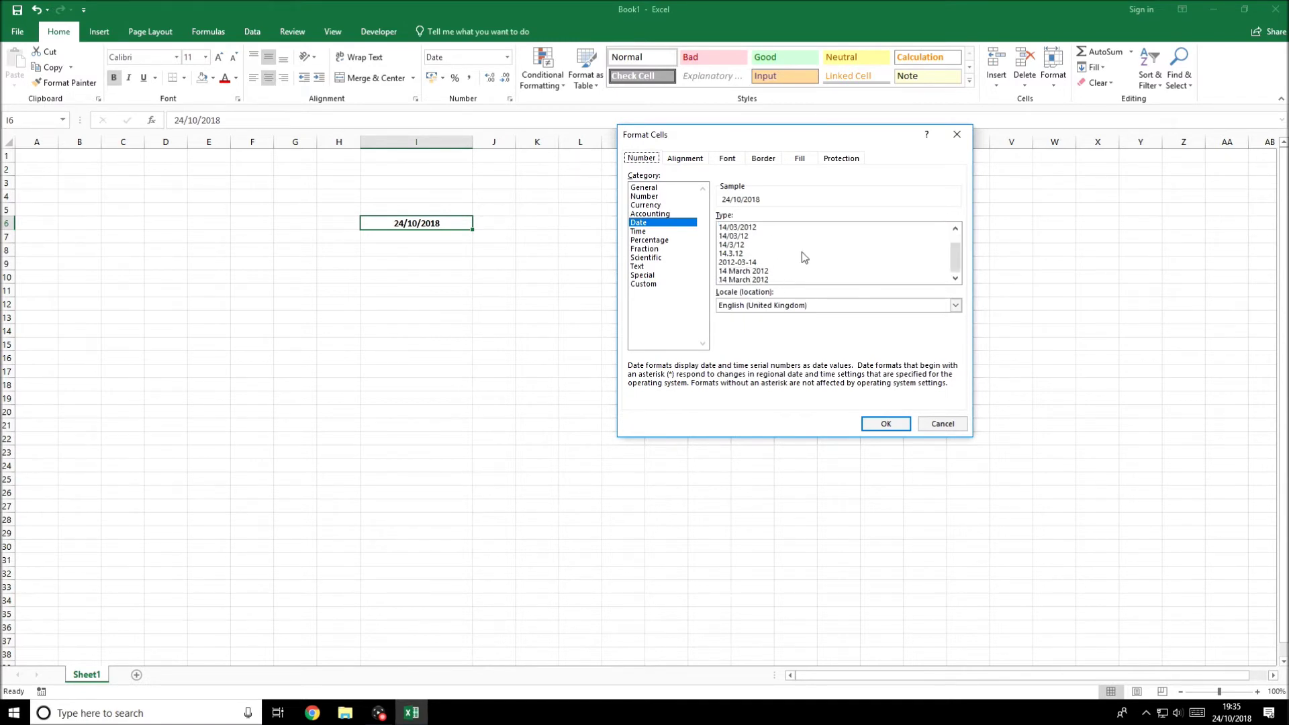
{"action": "scroll", "coordinate": [762, 272], "scroll_direction": "up", "scroll_amount": 2}
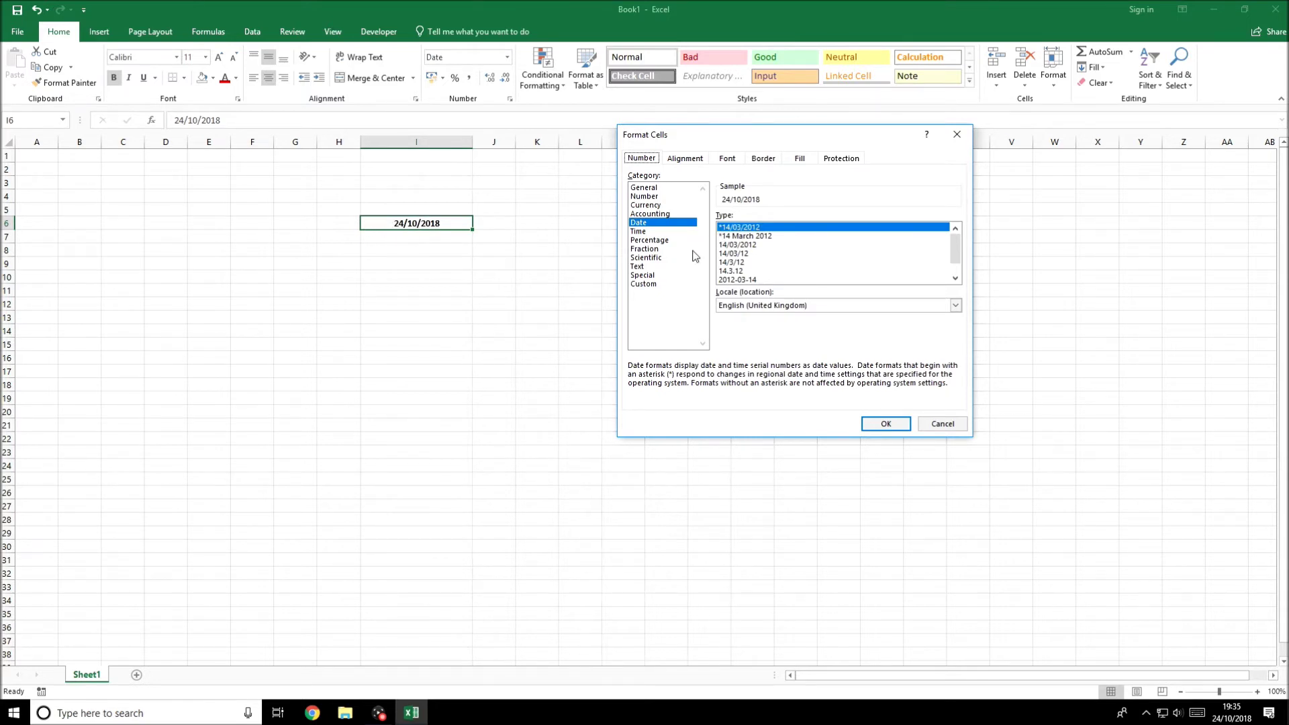
Step: Close Format Cells, set I6 to Long Date (24 October 2018), and reopen Format Cells
{"action": "left_click", "coordinate": [957, 135]}
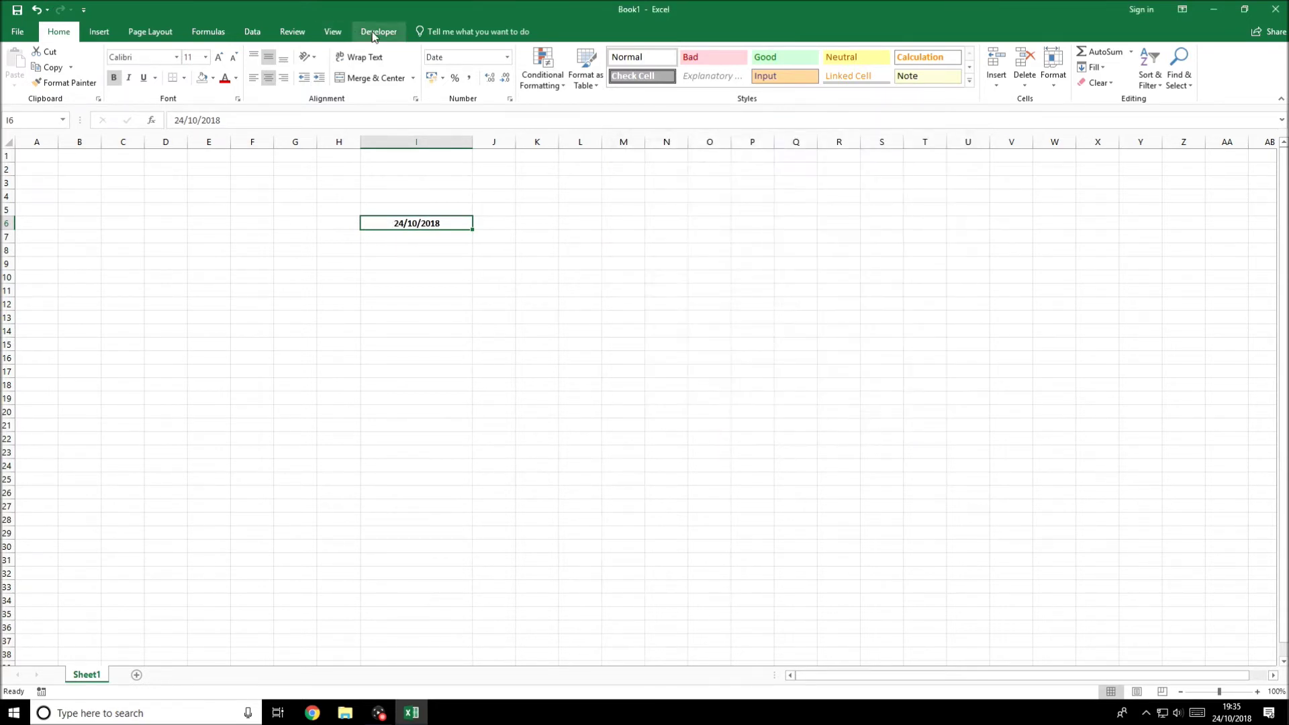
{"action": "right_click", "coordinate": [397, 226]}
{"action": "key", "text": "Escape"}
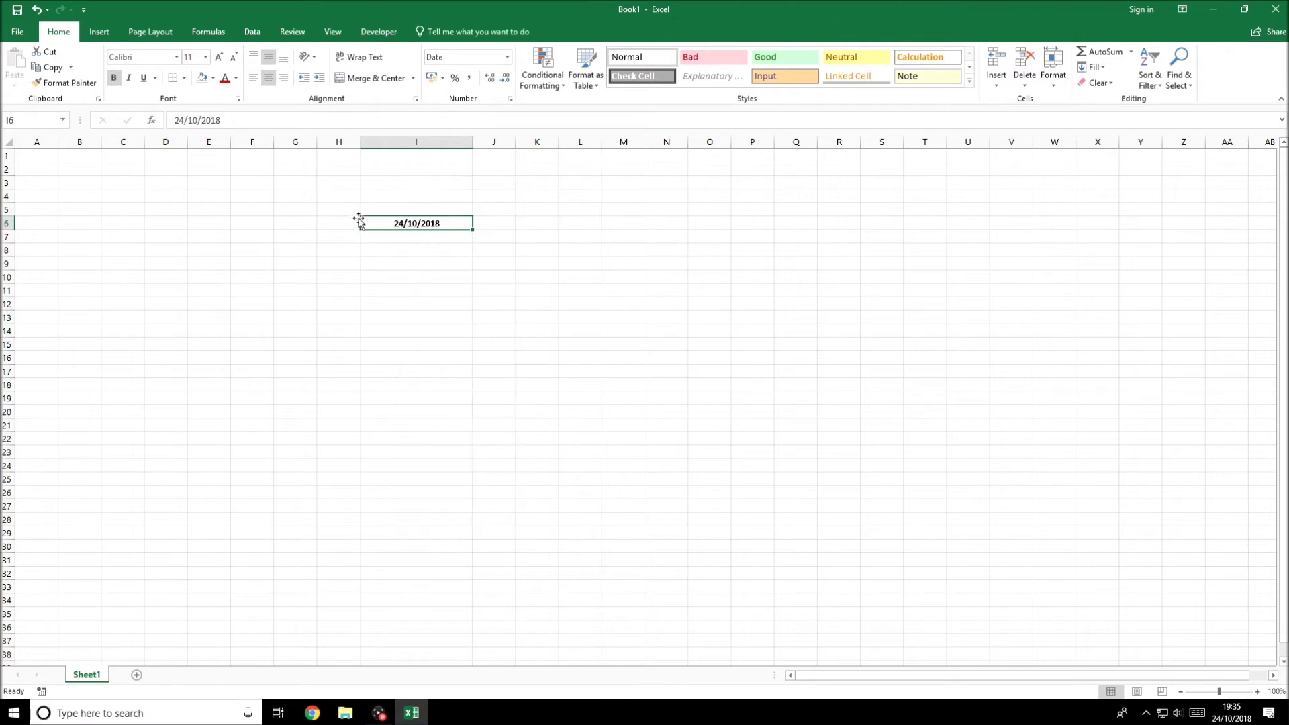
{"action": "left_click", "coordinate": [508, 57]}
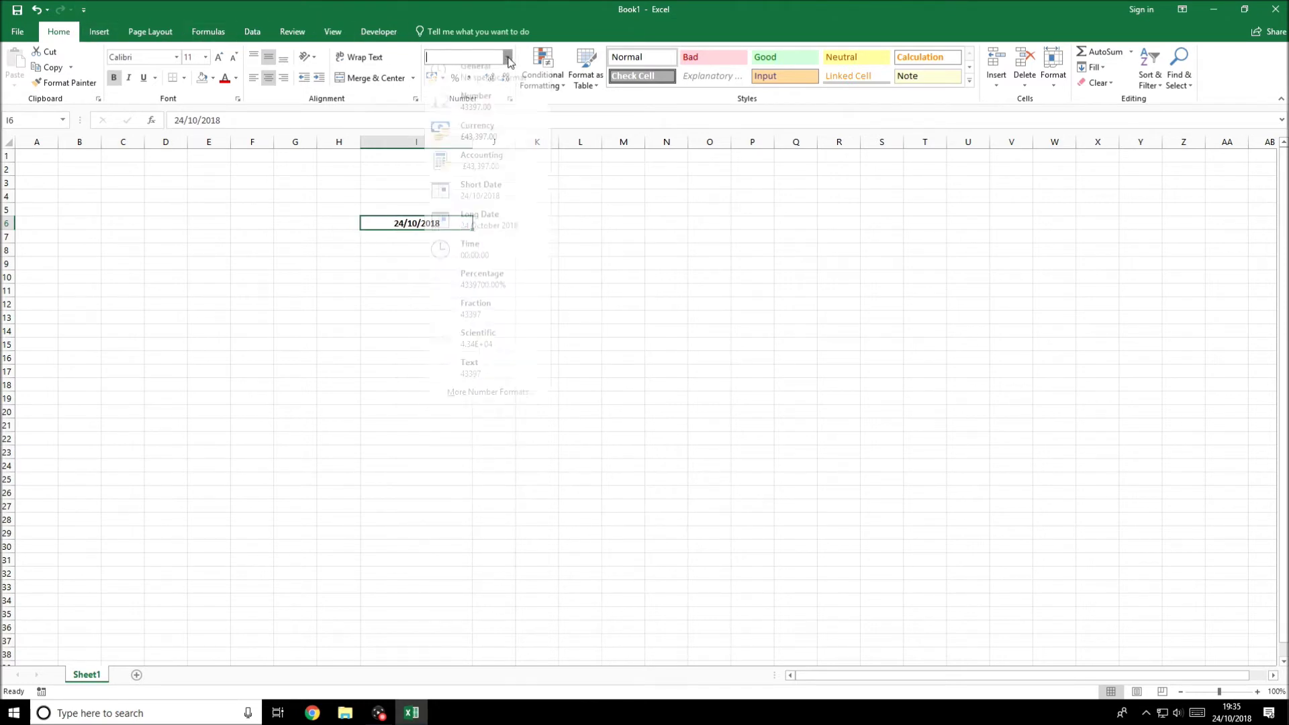
{"action": "left_click", "coordinate": [482, 226]}
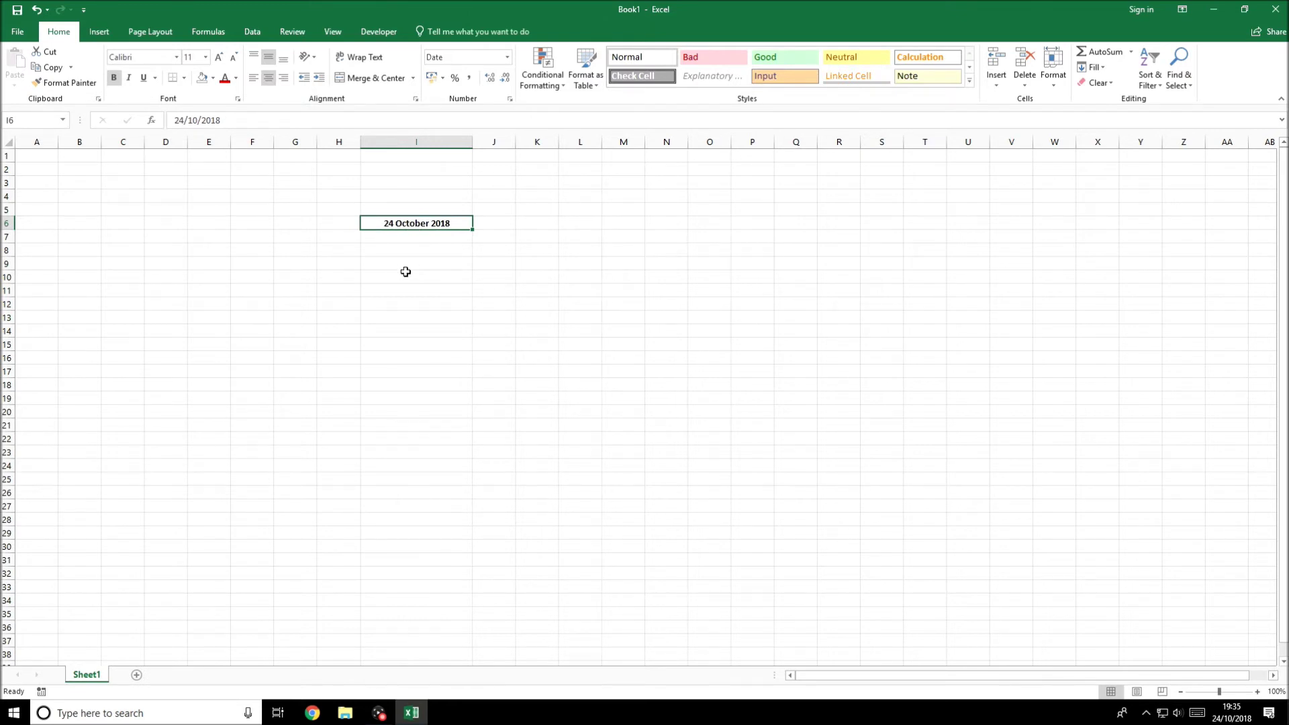
{"action": "key", "text": "ctrl+1"}
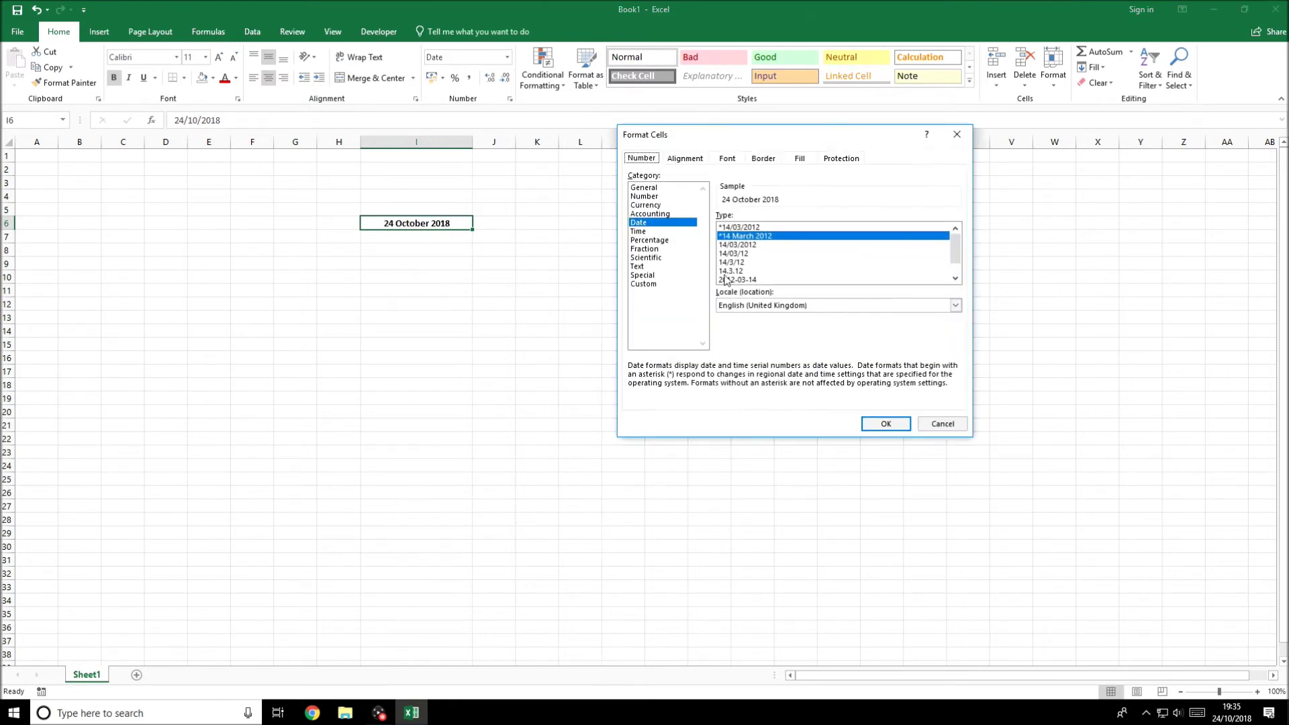
Step: Choose Custom and strip the [$-x-sysdate] prefix, leaving the code dddd, mmmm dd, yyyy
{"action": "left_click", "coordinate": [644, 284]}
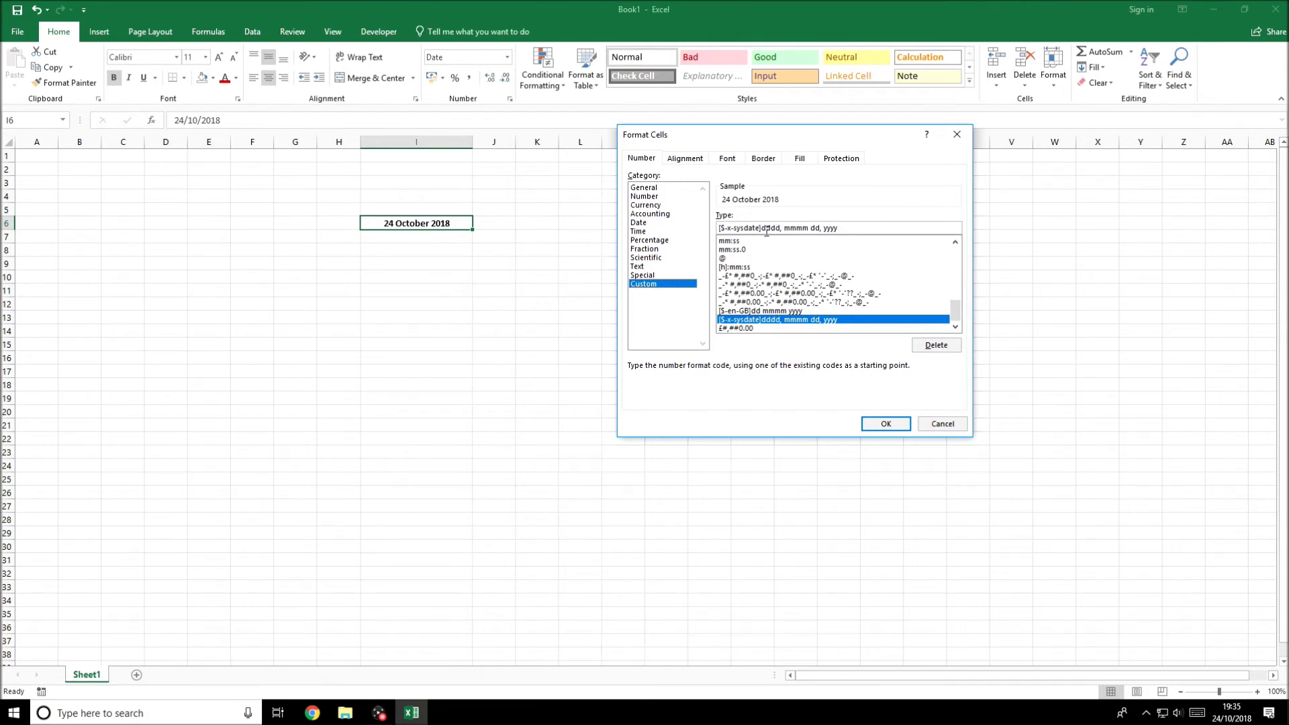
{"action": "left_click", "coordinate": [760, 228]}
{"action": "key", "text": "shift+End"}
{"action": "left_click", "coordinate": [760, 228]}
{"action": "key", "text": "BackSpace"}
{"action": "key", "text": "BackSpace"}
{"action": "key", "text": "BackSpace"}
{"action": "key", "text": "BackSpace"}
{"action": "key", "text": "BackSpace"}
{"action": "key", "text": "BackSpace"}
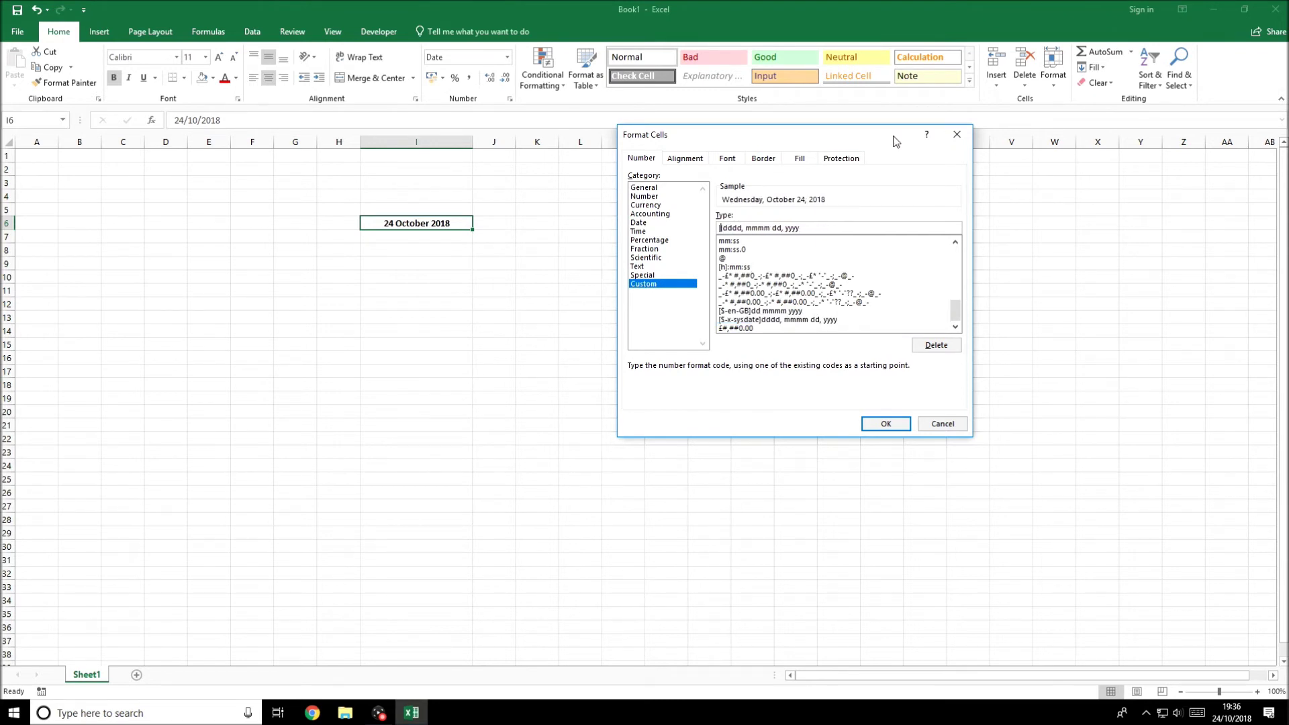
{"action": "key", "text": "BackSpace"}
{"action": "key", "text": "BackSpace"}
{"action": "key", "text": "BackSpace"}
{"action": "key", "text": "BackSpace"}
{"action": "left_click_drag", "start_coordinate": [812, 228], "coordinate": [720, 229]}
{"action": "left_click", "coordinate": [823, 229]}
{"action": "left_click_drag", "start_coordinate": [745, 134], "coordinate": [697, 131]}
Step: Remove both commas so the format reads dddd mmmm dd yyyy, and apply it
{"action": "left_click", "coordinate": [694, 225]}
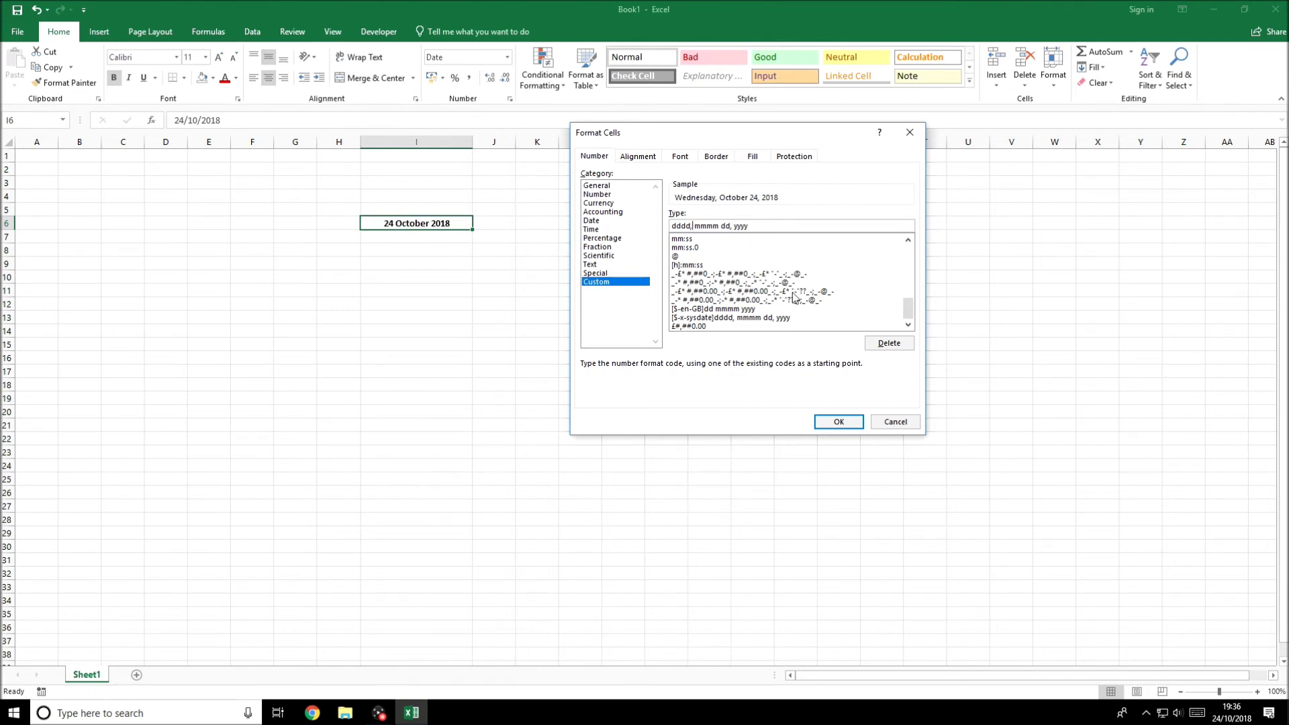
{"action": "key", "text": "BackSpace"}
{"action": "key", "text": "BackSpace"}
{"action": "left_click", "coordinate": [839, 421]}
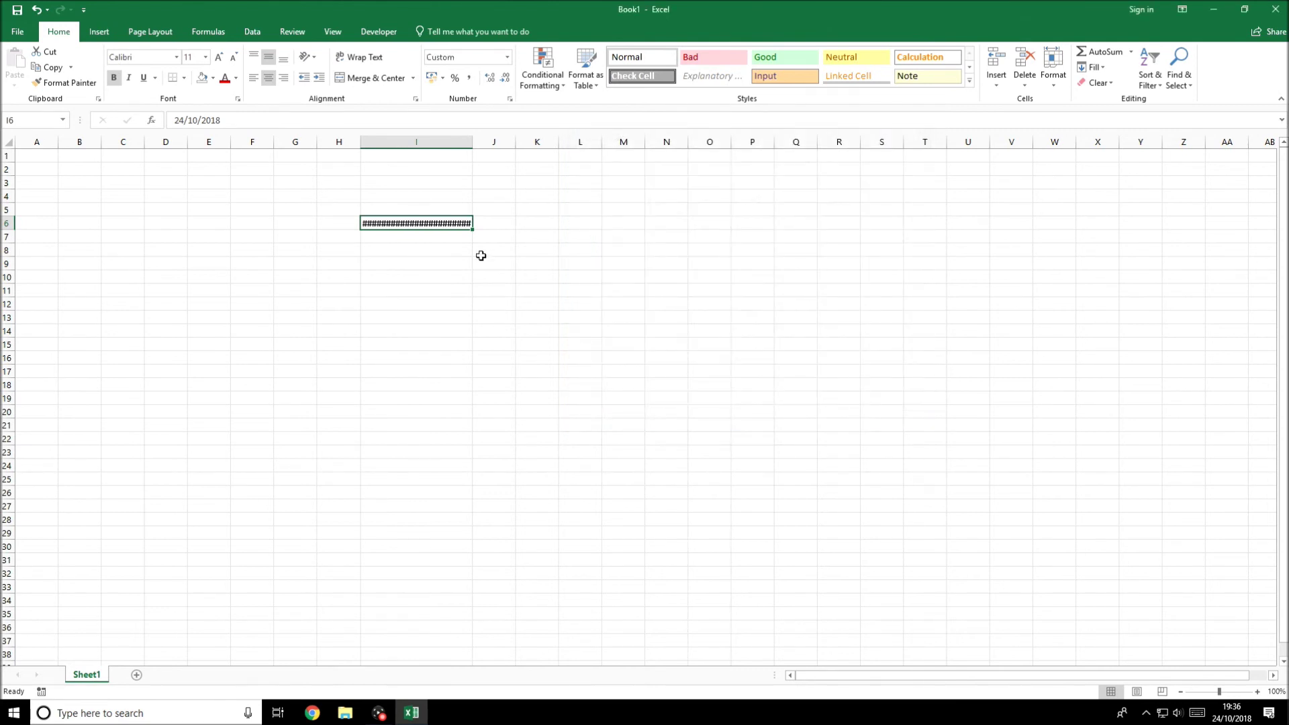
Step: AutoFit column I so I6 fully shows Wednesday October 24 2018, then reselect I6
{"action": "double_click", "coordinate": [478, 141]}
{"action": "left_click", "coordinate": [593, 223]}
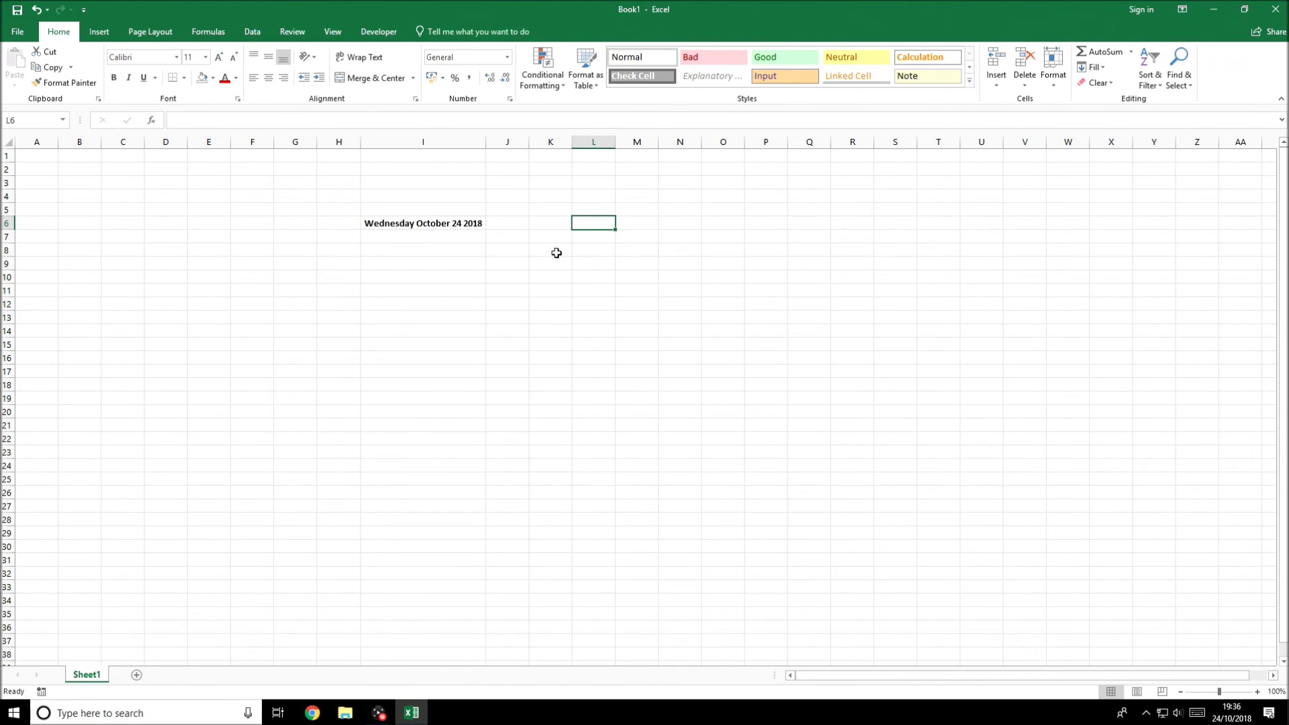
{"action": "left_click", "coordinate": [421, 219]}
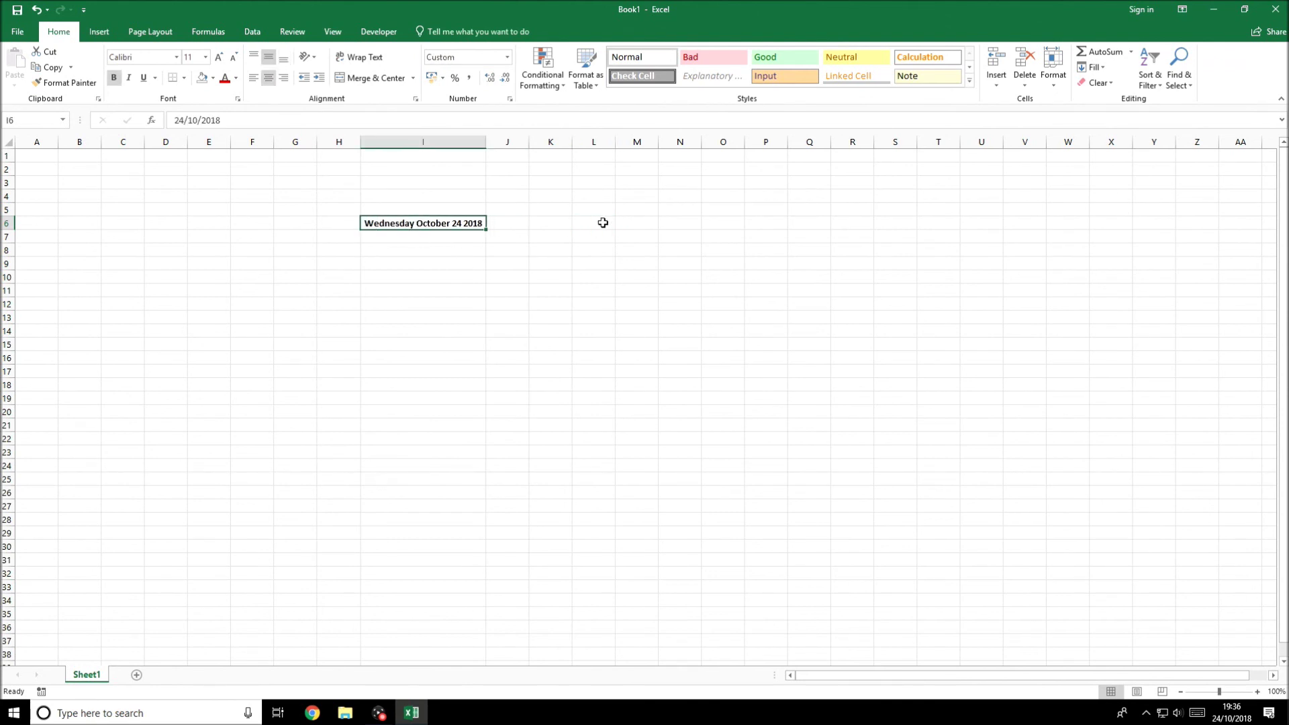